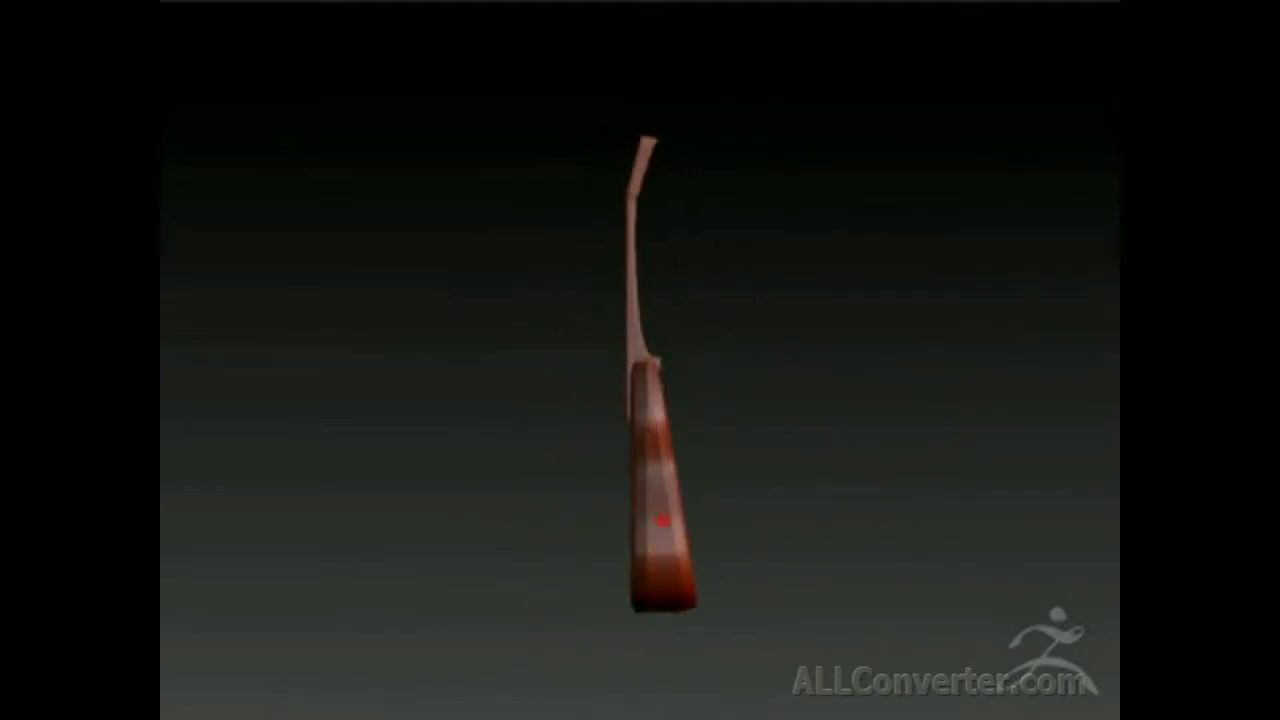
Orbit the guitar to inspect its front, ending in a front three-quarter view.
left_click_drag(846, 331, 837, 534)
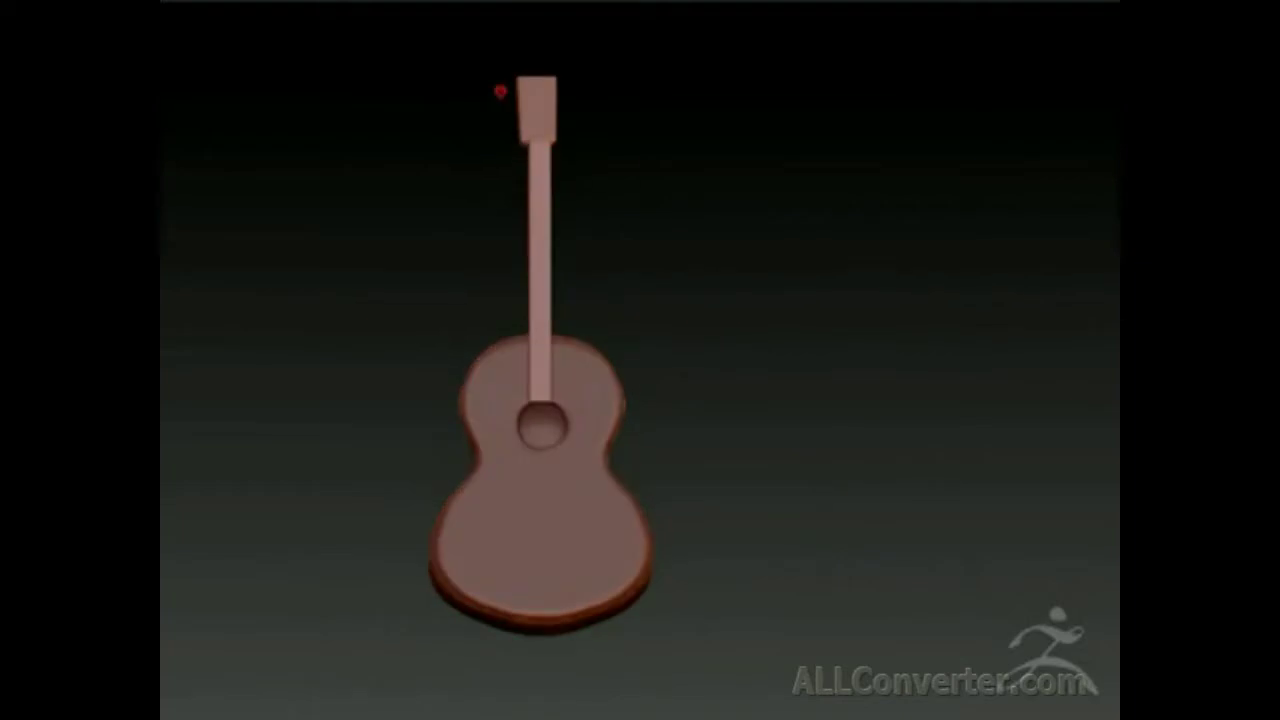
left_click_drag(552, 329, 360, 429)
mouse_move(823, 537)
left_mouse_down()
mouse_move(812, 432)
mouse_move(727, 551)
left_mouse_up()
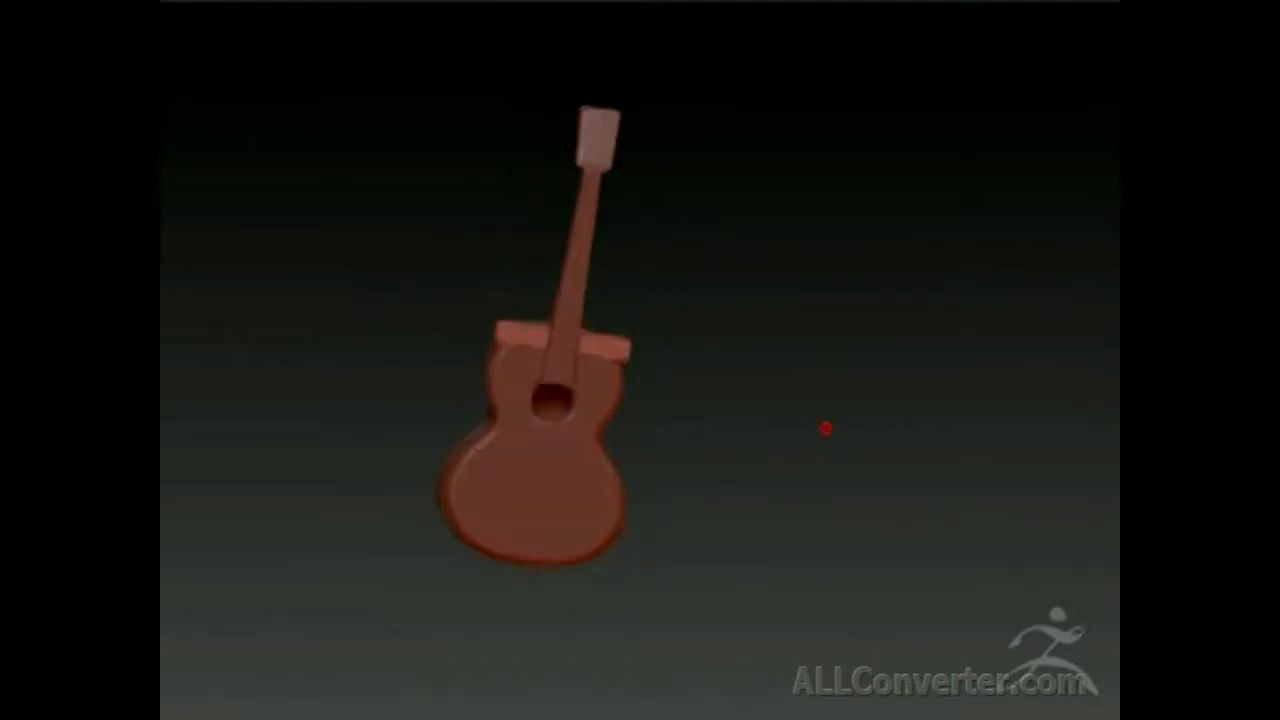
mouse_move(525, 447)
left_mouse_down()
mouse_move(731, 351)
mouse_move(800, 486)
mouse_move(663, 600)
mouse_move(720, 466)
mouse_move(1050, 613)
mouse_move(1000, 560)
left_mouse_up()
Select the guitar body, then the soundhole ring subtool, viewed from a three-quarter angle.
left_click(607, 252, "alt")
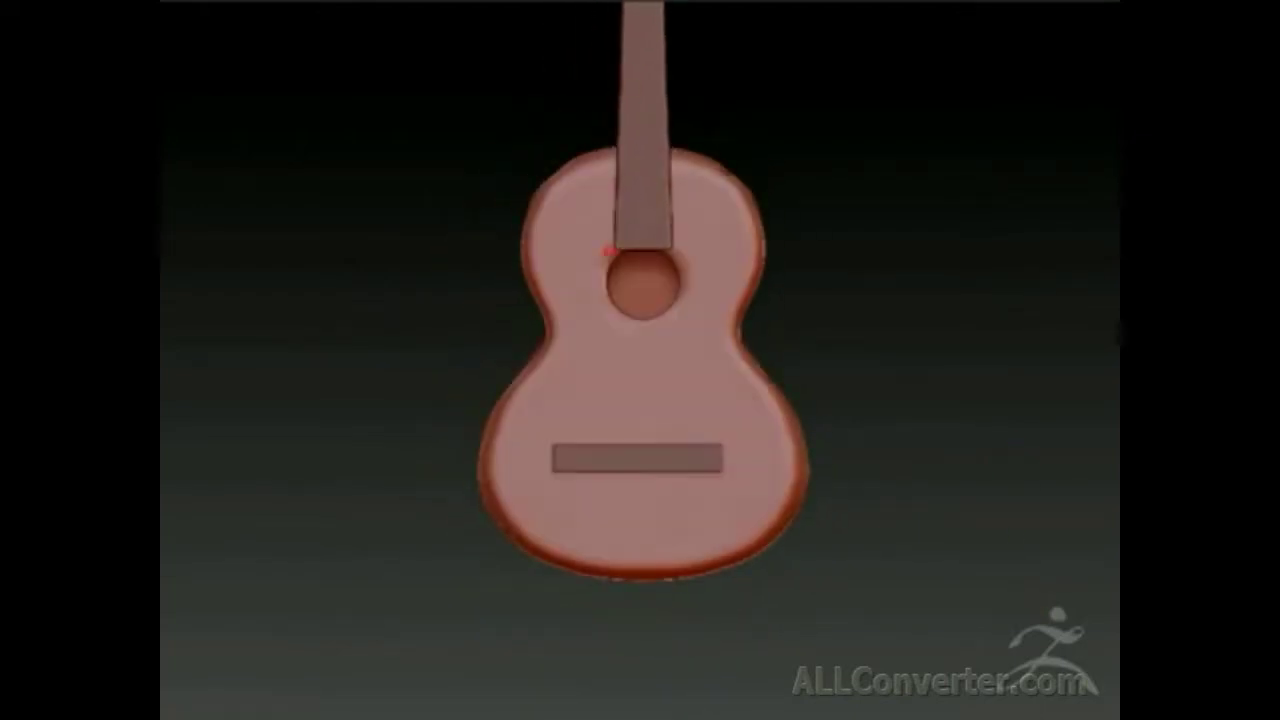
mouse_move(701, 339)
left_mouse_down()
mouse_move(757, 534)
mouse_move(886, 534)
mouse_move(909, 286)
left_mouse_up()
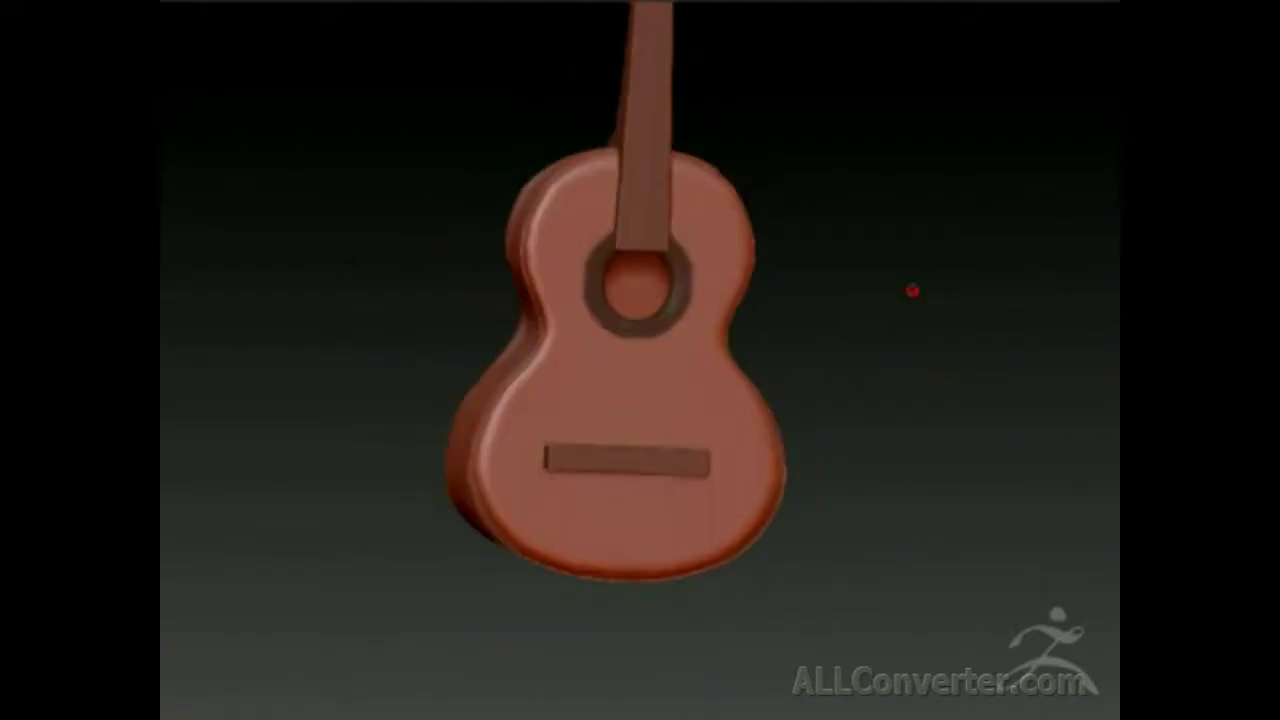
left_click(695, 280, "alt")
mouse_move(960, 320)
left_mouse_down()
mouse_move(986, 280)
mouse_move(937, 294)
mouse_move(975, 382)
mouse_move(990, 290)
mouse_move(935, 226)
mouse_move(951, 286)
mouse_move(1000, 280)
mouse_move(541, 408)
mouse_move(601, 396)
mouse_move(977, 591)
mouse_move(432, 363)
left_mouse_up()
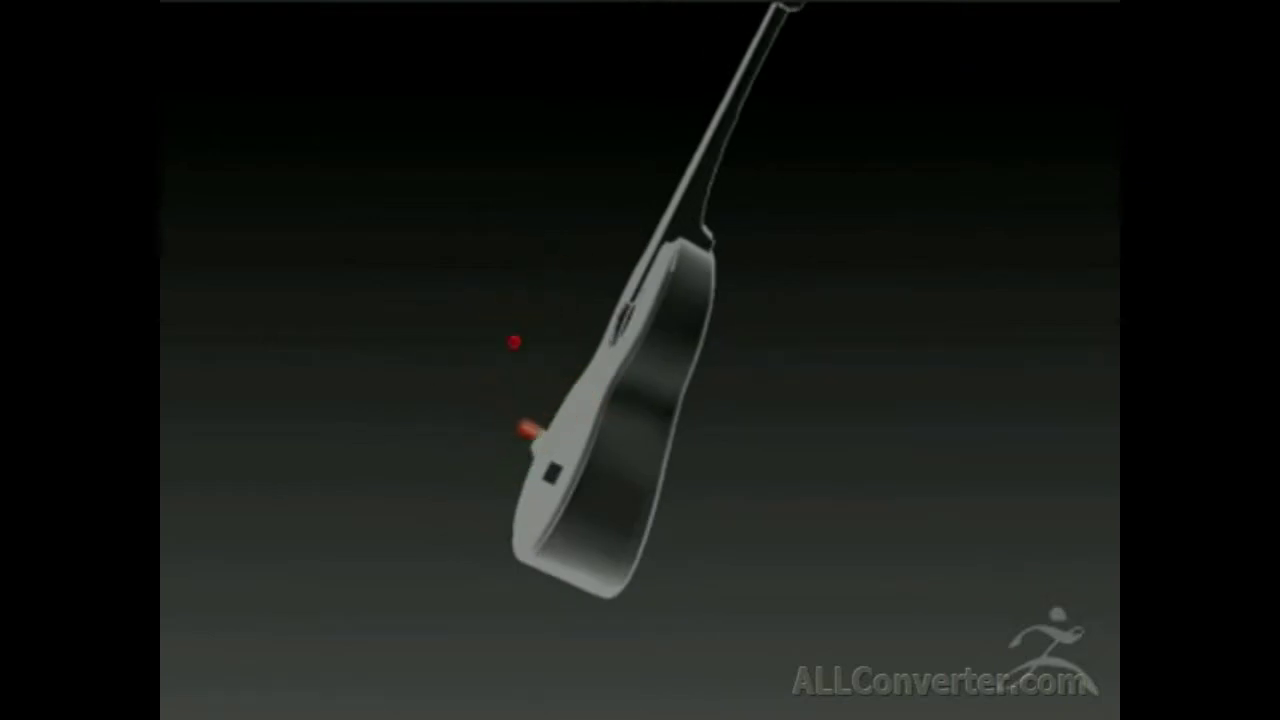
Orbit and zoom in on the neck and headstock, inspecting them from front and side.
left_click_drag(518, 338, 948, 379)
mouse_move(588, 414)
left_mouse_down()
mouse_move(709, 451)
mouse_move(851, 423)
mouse_move(726, 503)
mouse_move(763, 477)
mouse_move(874, 450)
left_mouse_up()
mouse_move(664, 507)
left_mouse_down()
mouse_move(837, 603)
mouse_move(908, 409)
mouse_move(843, 444)
mouse_move(903, 317)
left_mouse_up()
left_click_drag(957, 400, 971, 629, "alt")
mouse_move(946, 314)
left_mouse_down()
mouse_move(1006, 263)
mouse_move(714, 203)
left_mouse_up()
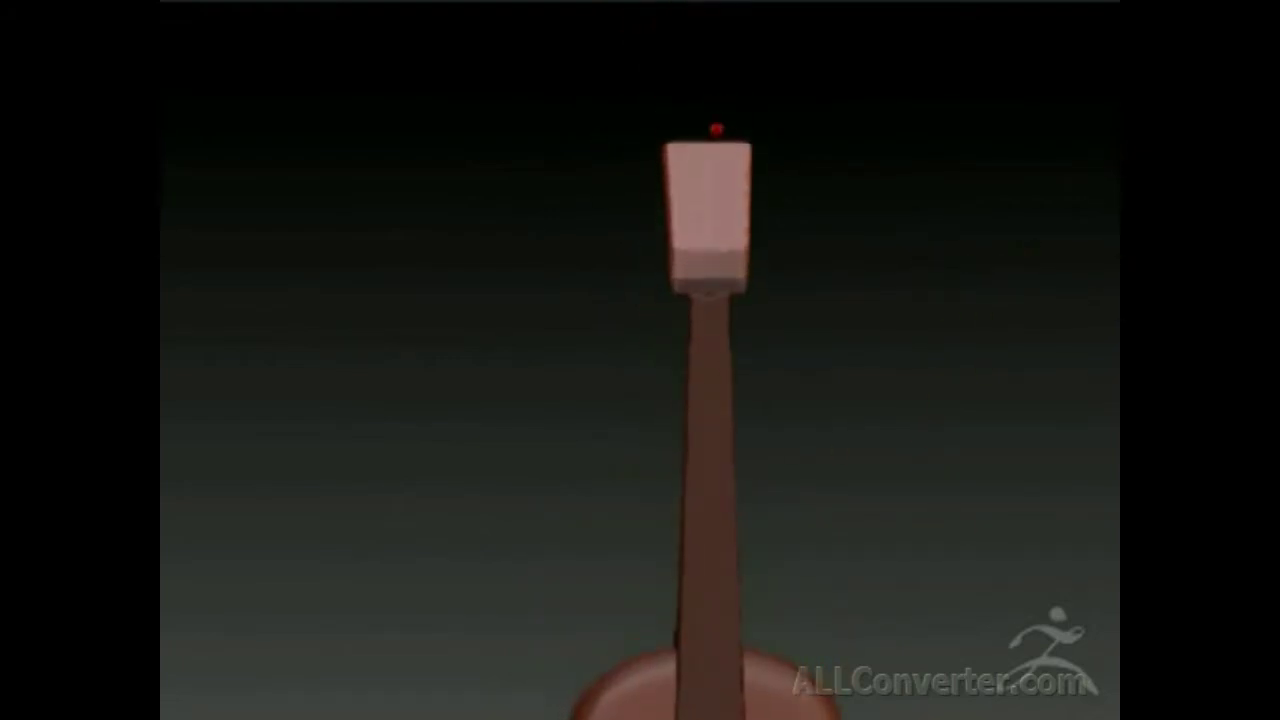
left_click_drag(930, 390, 644, 373, "alt")
mouse_move(860, 370)
left_mouse_down()
mouse_move(889, 357)
mouse_move(889, 450)
left_mouse_up()
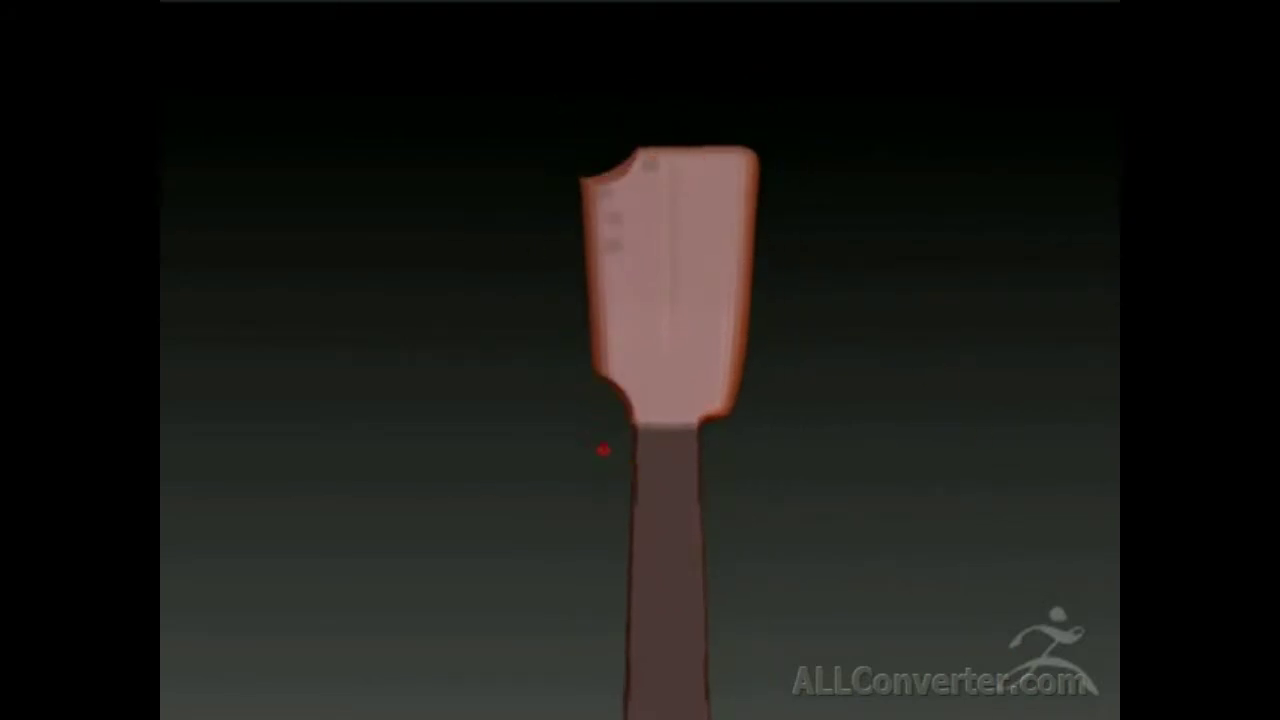
mouse_move(997, 563)
left_mouse_down("alt")
mouse_move(869, 434)
mouse_move(886, 532)
mouse_move(866, 534)
mouse_move(894, 480)
left_mouse_up("alt")
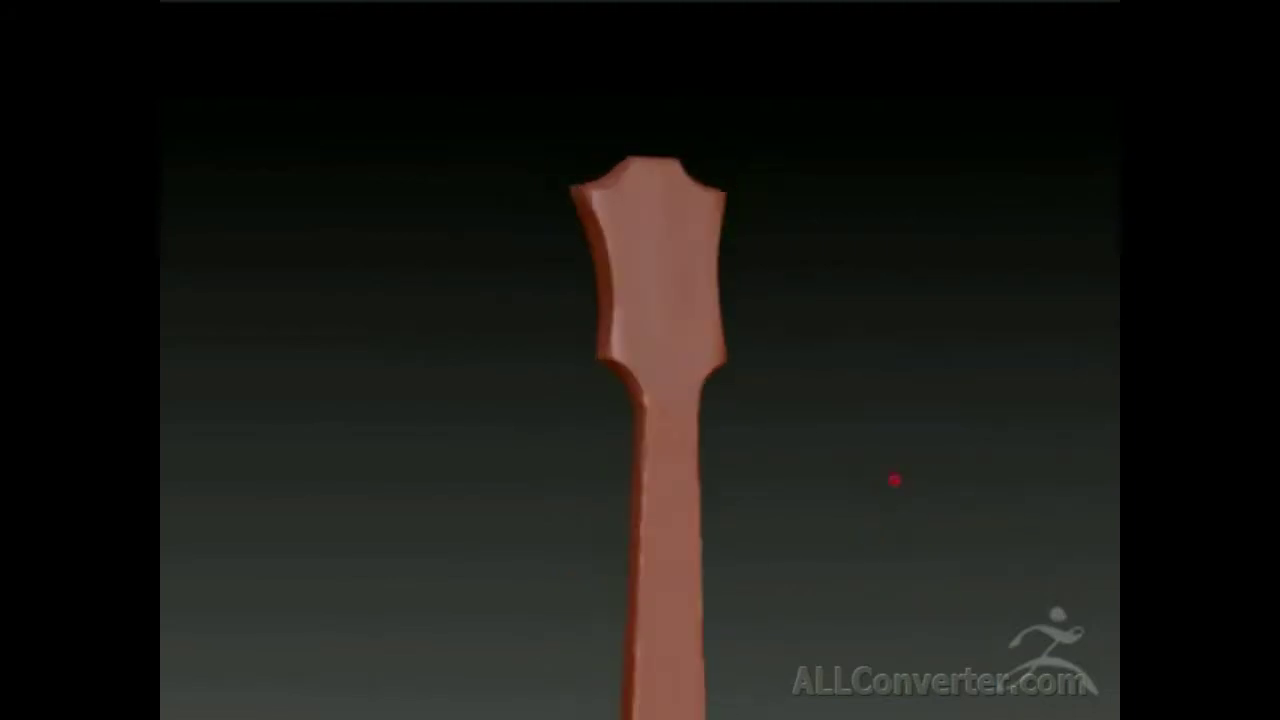